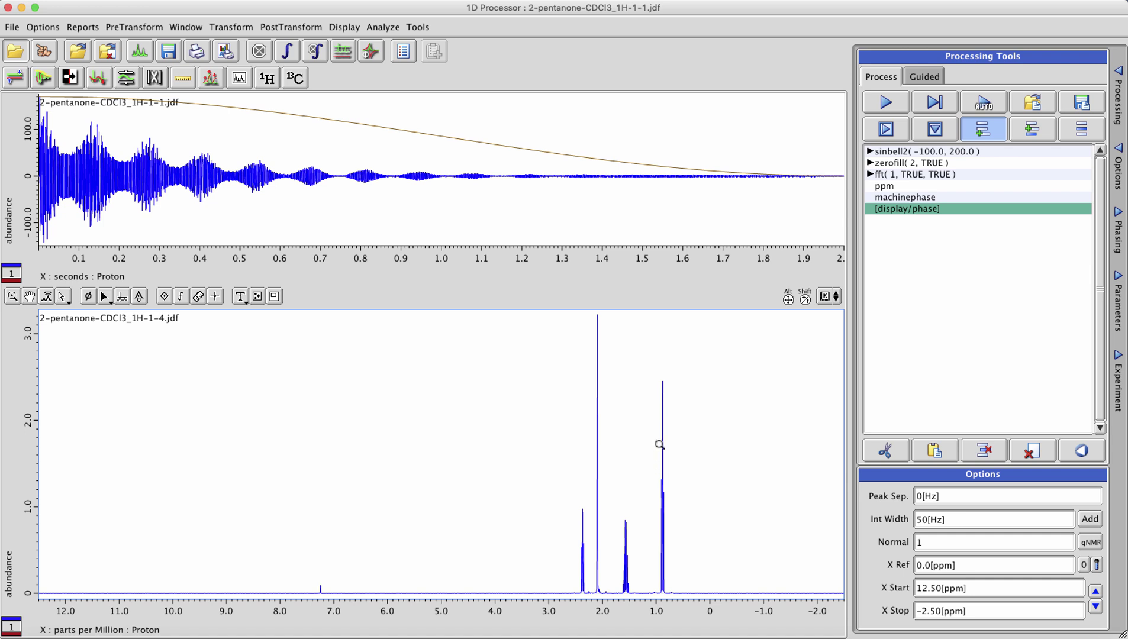
- Open the Key Shortcuts dropdown listing the spectrum view navigation shortcuts
click(834, 303)
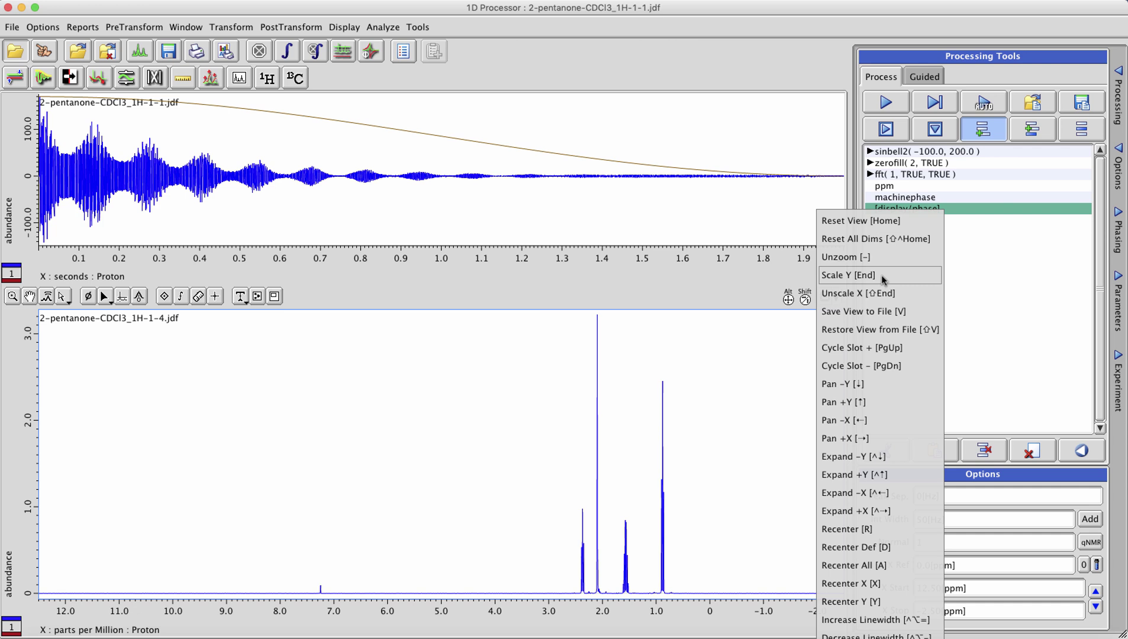
- Close the shortcuts list and zoom into the spectrum between about 1.9 and 0.5 ppm
click(735, 275)
drag(682, 612, 609, 613)
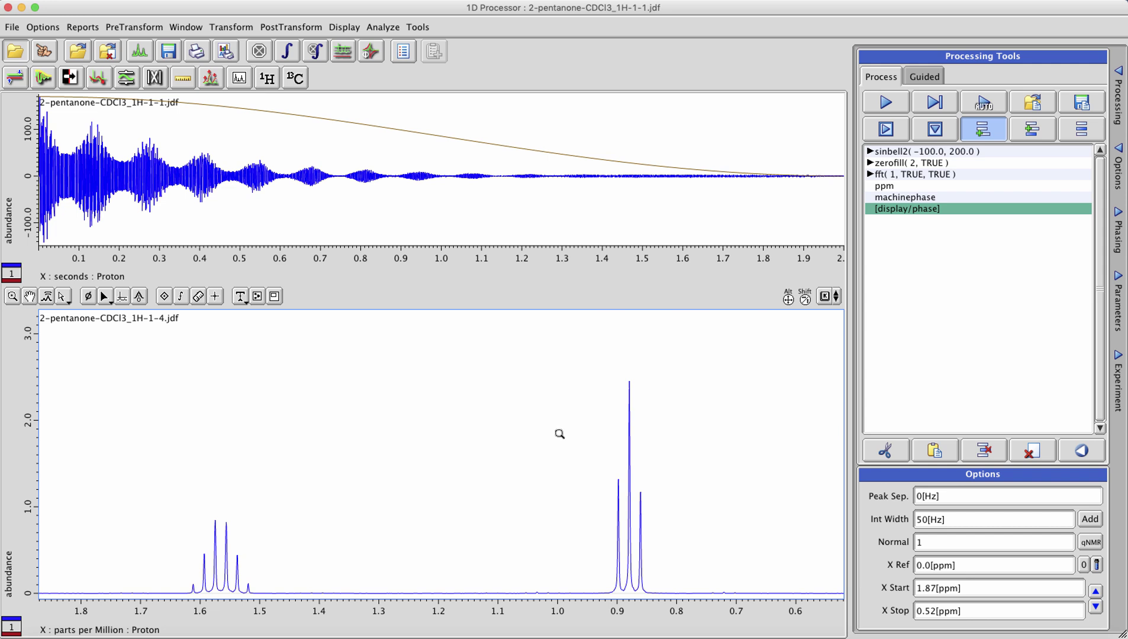
- Rescale with the scroll wheel, then reset the view to the full 12.5 to −2.5 ppm range
scroll(559, 434, up, 1)
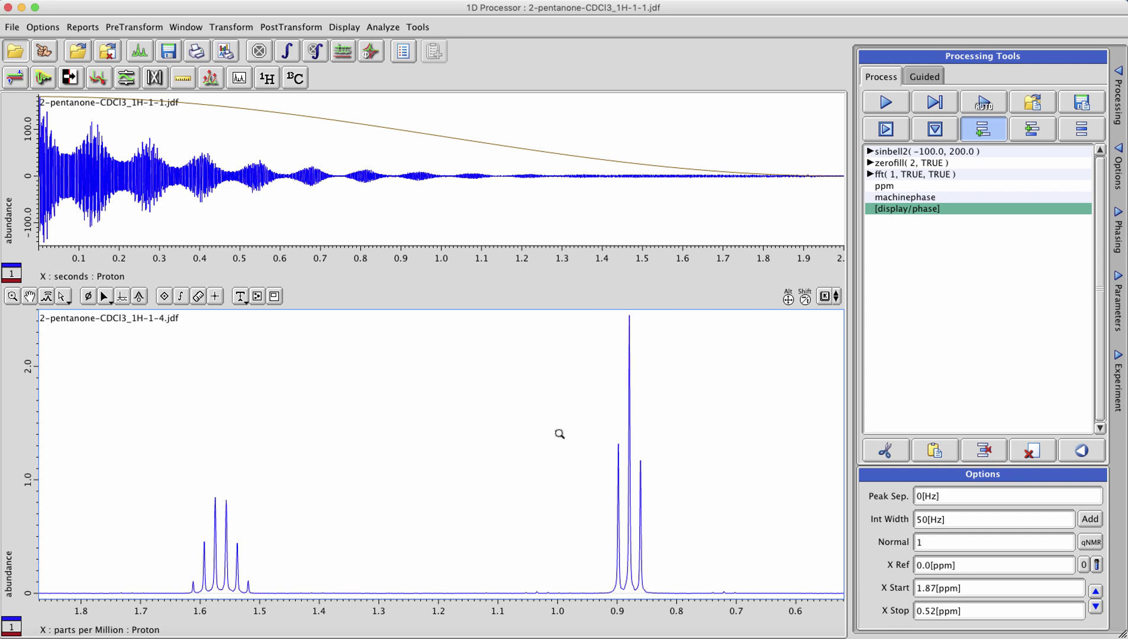
scroll(559, 434, down, 1)
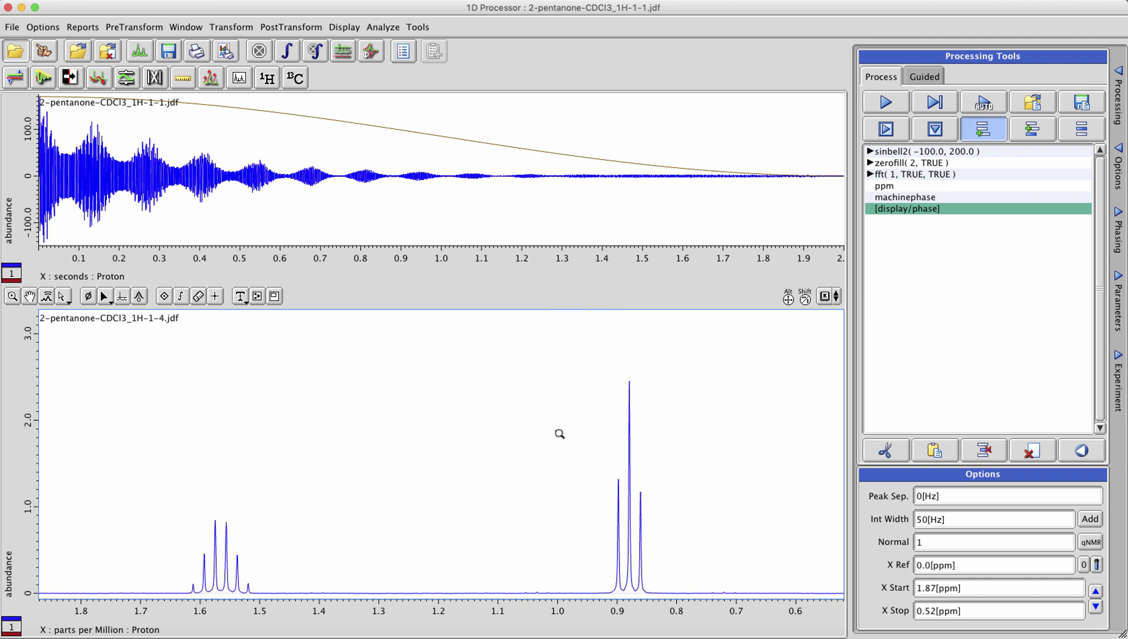
click(559, 434)
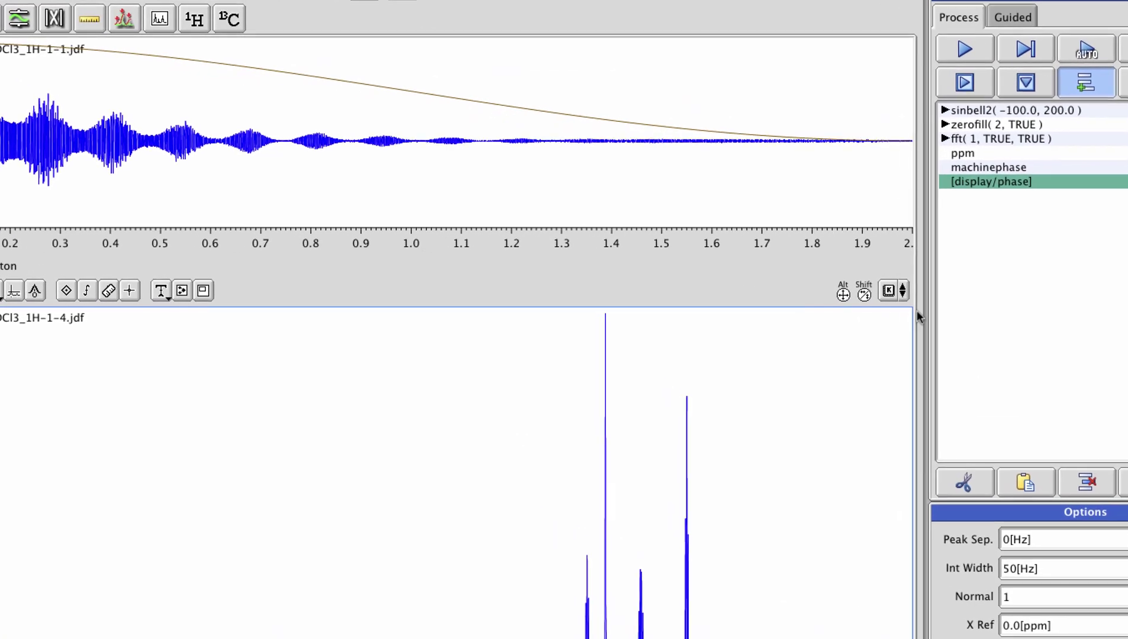
click(829, 296)
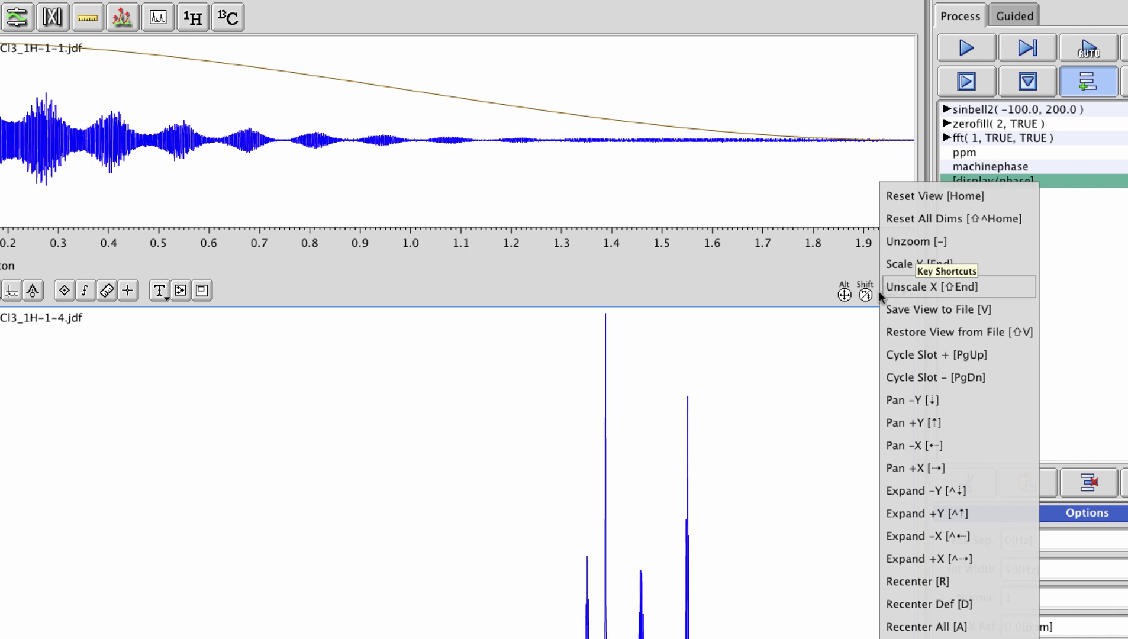
click(674, 279)
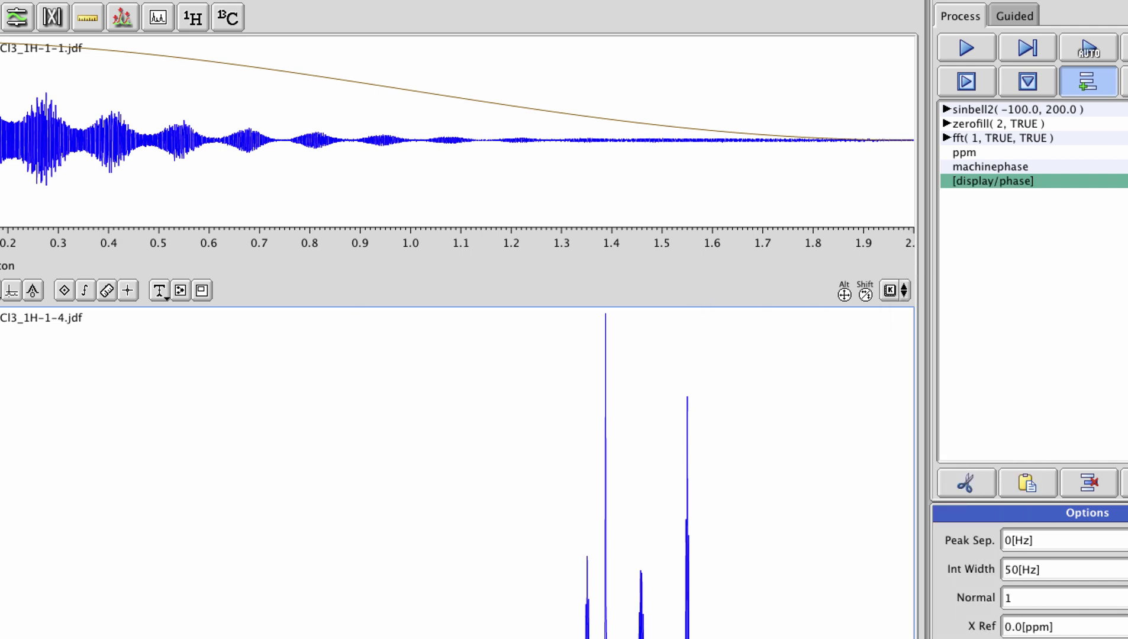
click(64, 290)
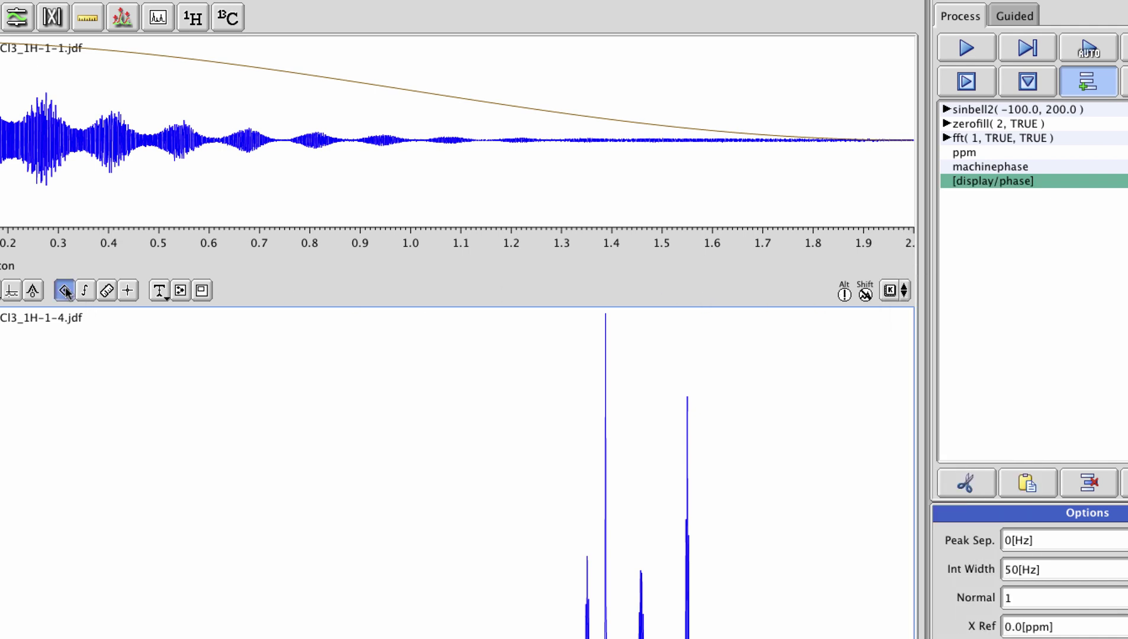
click(906, 290)
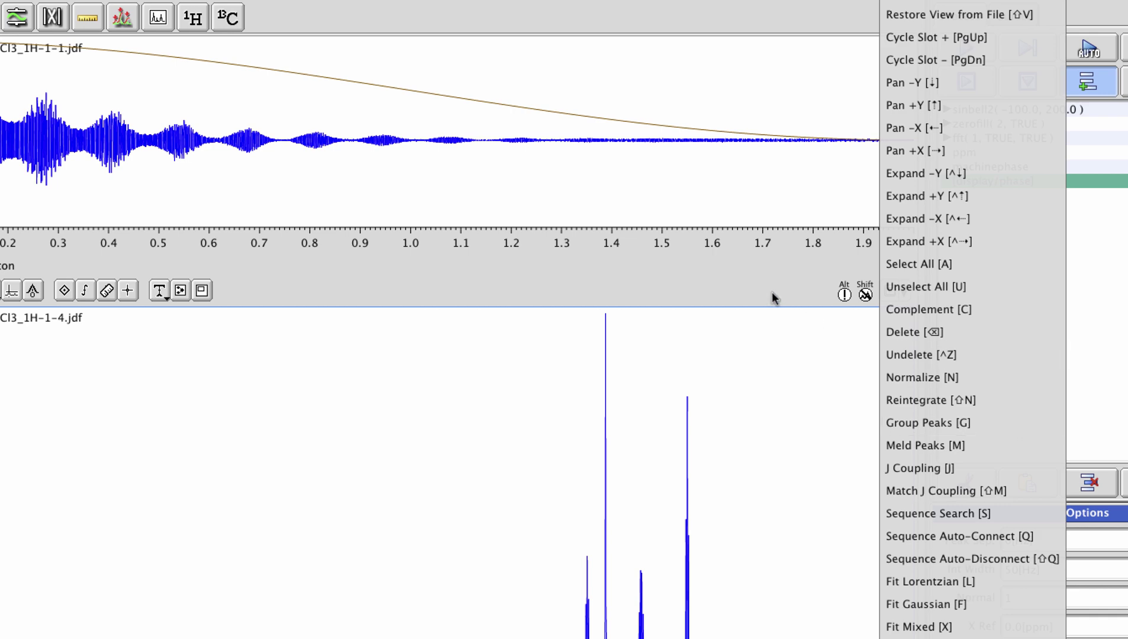
click(787, 303)
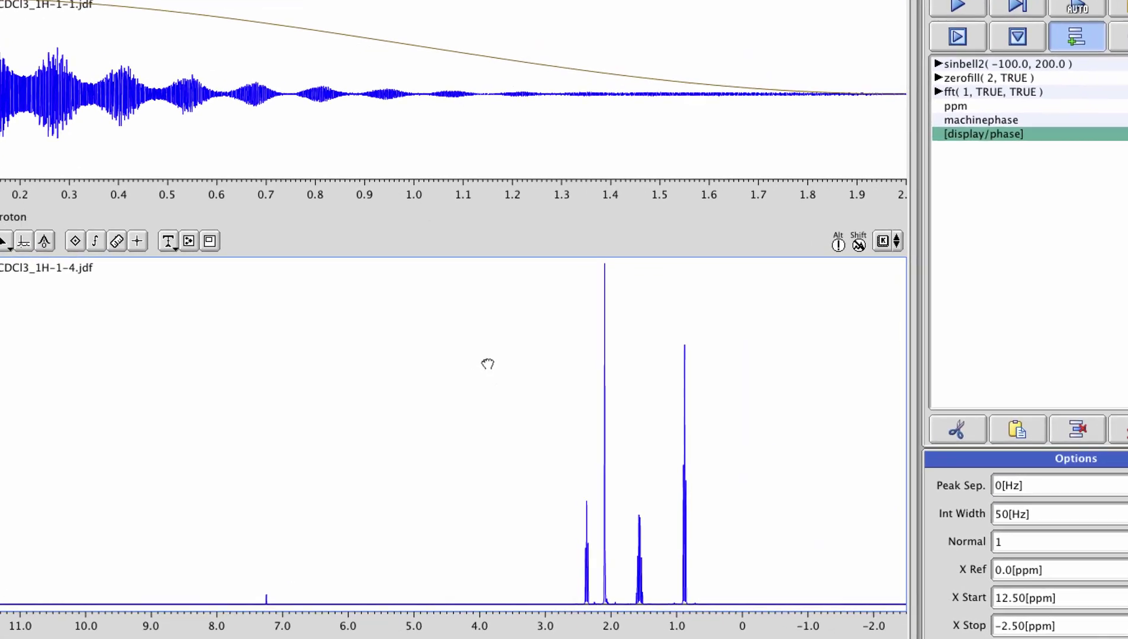
right_click(487, 364)
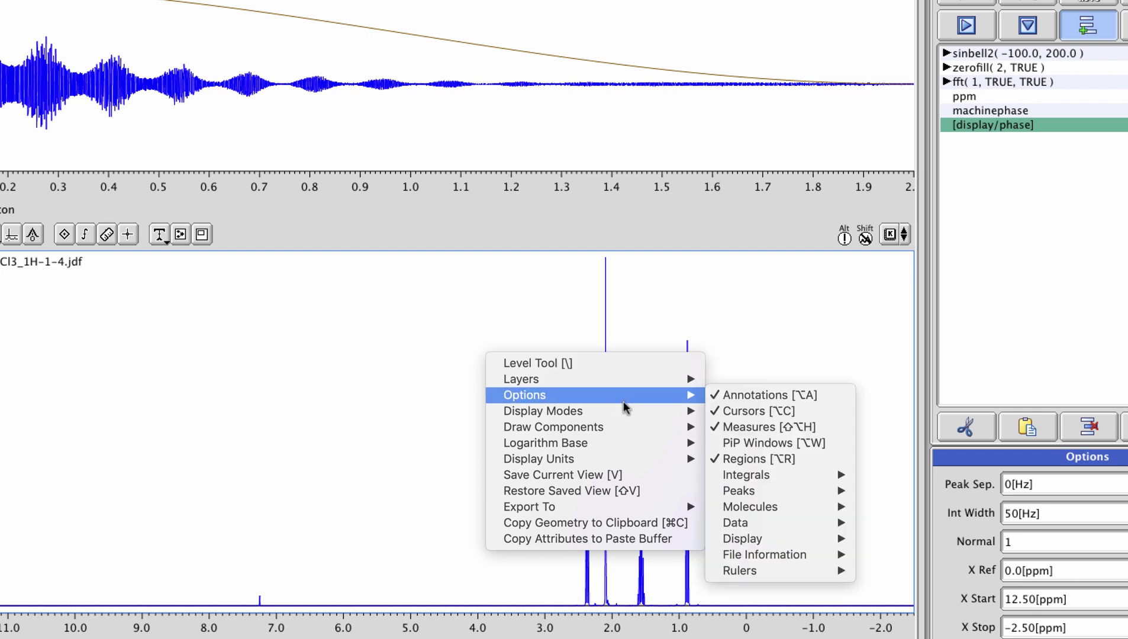
mouse_move(611, 409)
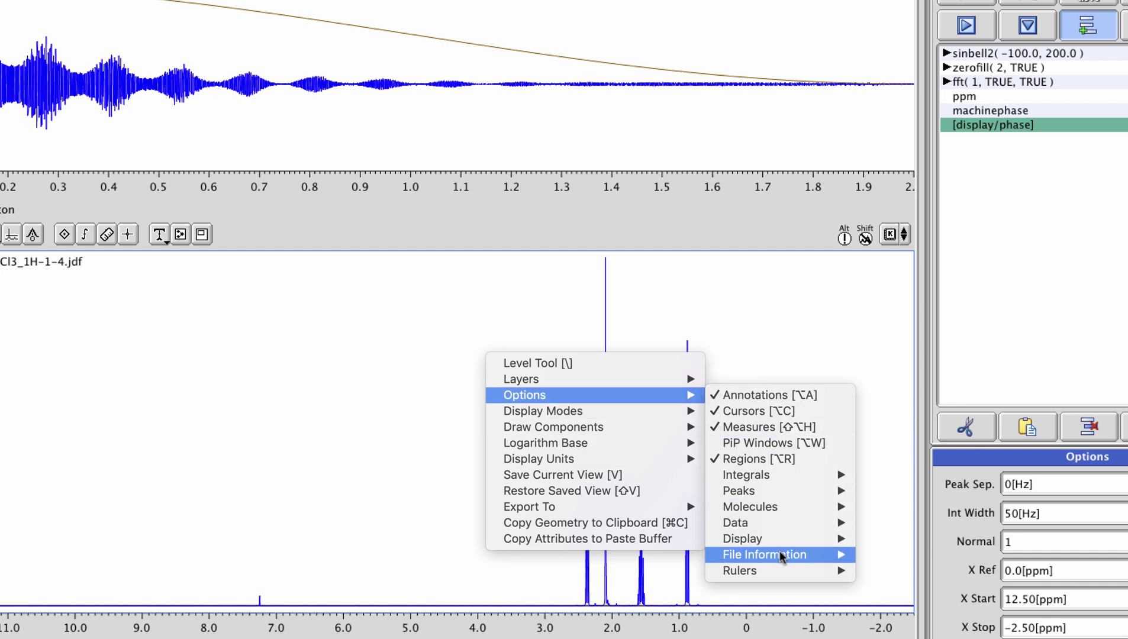
mouse_move(786, 558)
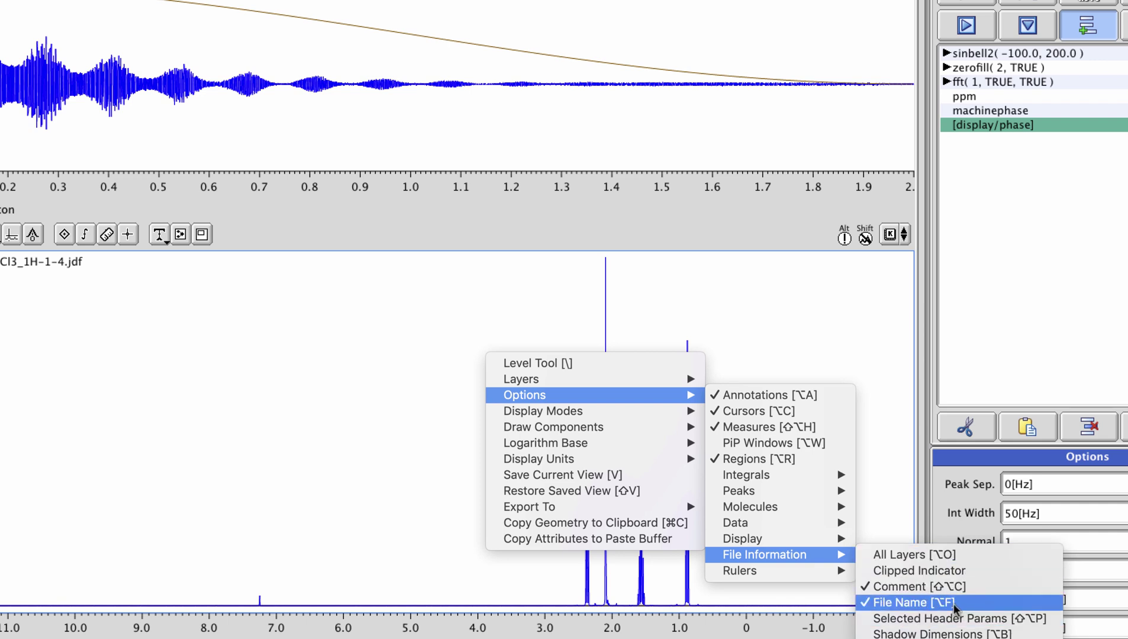
mouse_move(799, 475)
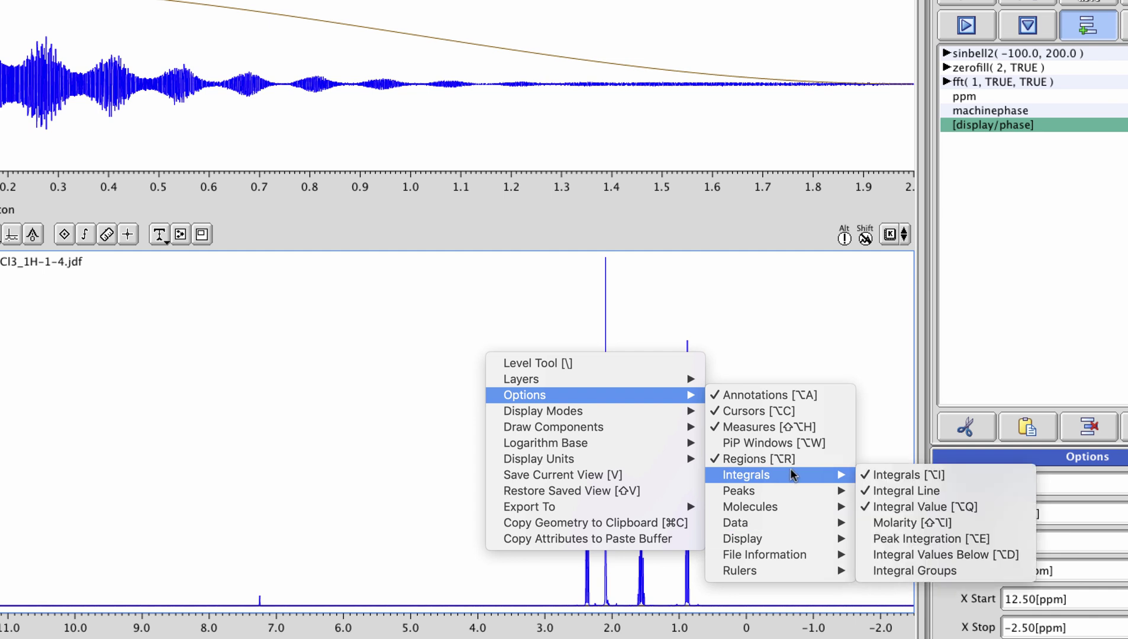
click(621, 299)
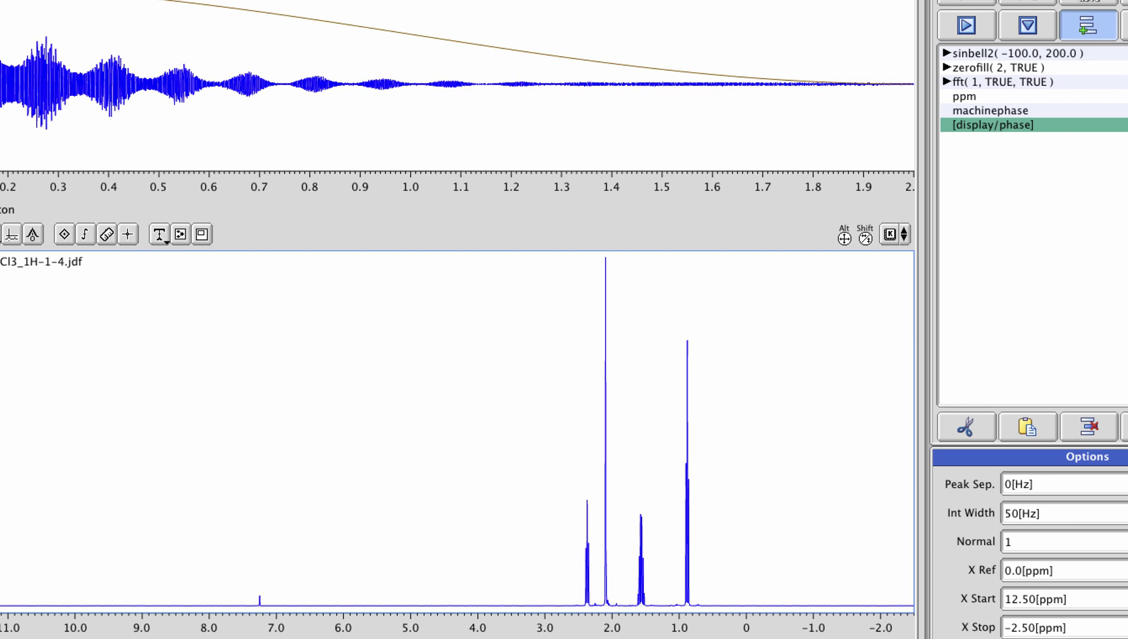
- Zoom to the 2.9–0.4 ppm region and raise the peak threshold just above the baseline
drag(722, 614, 555, 600)
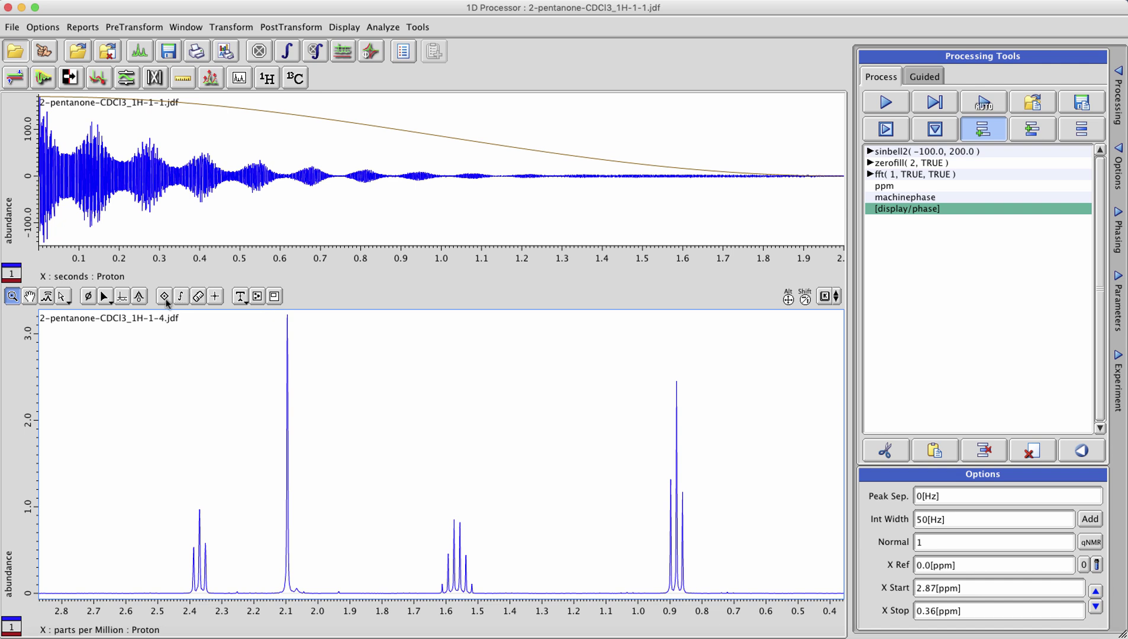
click(122, 295)
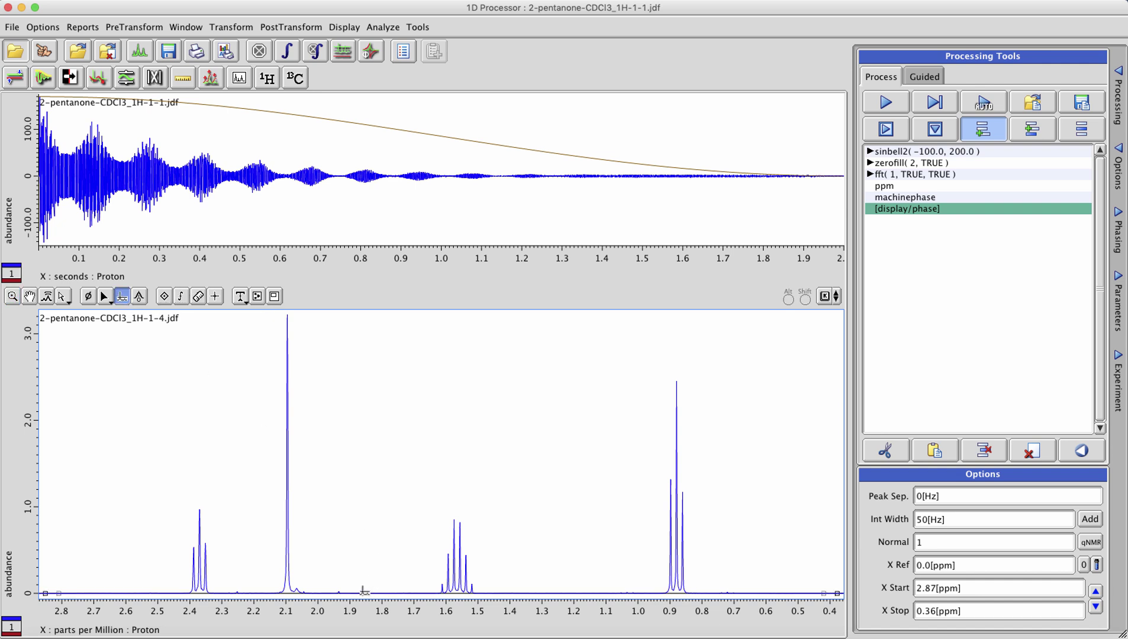
drag(366, 591, 367, 569)
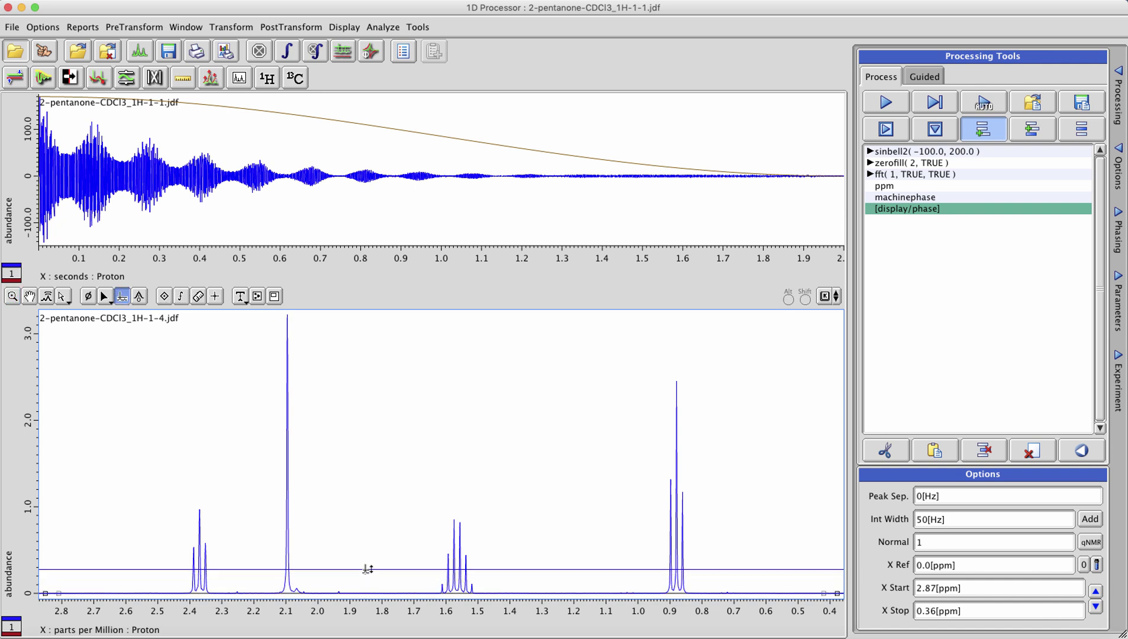
- Zoom into the 1.65–1.45 ppm multiplet and show the threshold line again
click(15, 297)
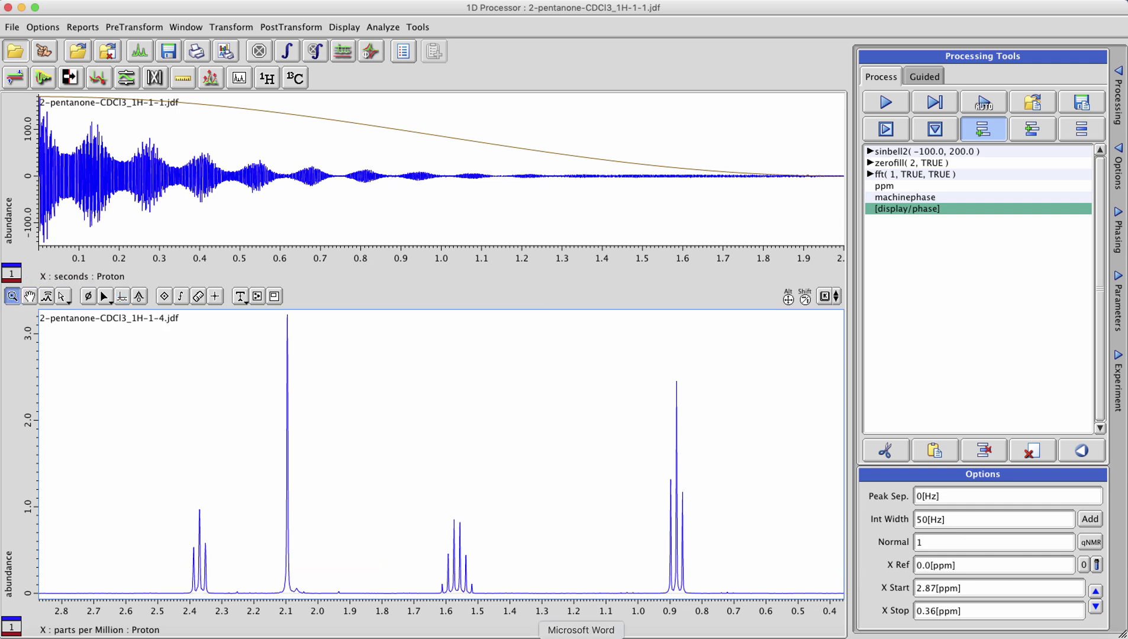
drag(494, 612, 430, 611)
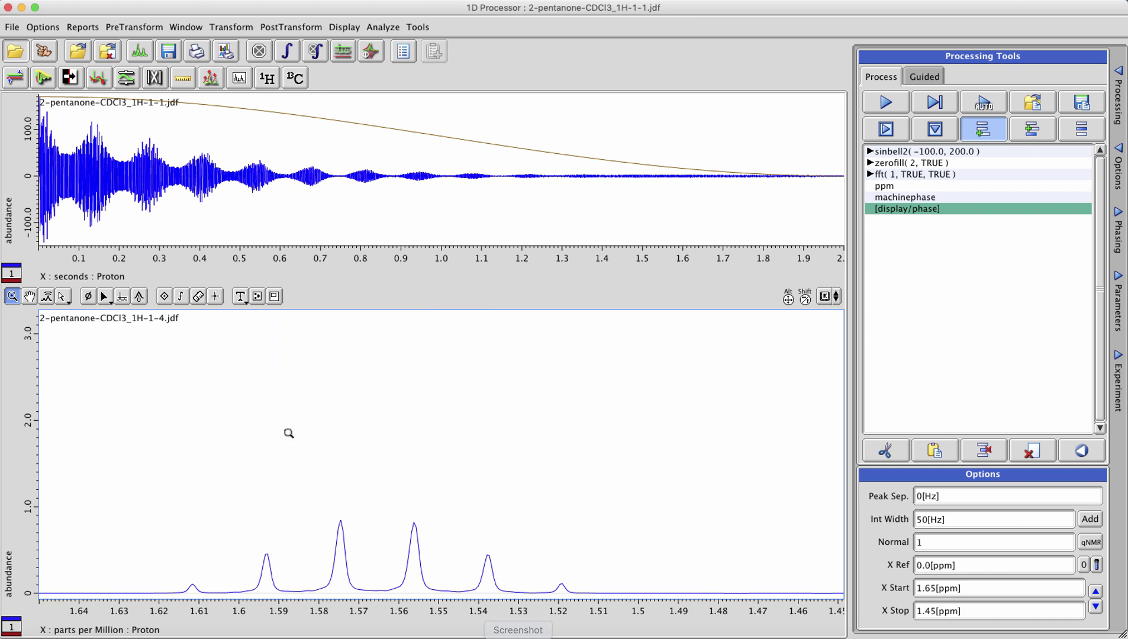
click(122, 298)
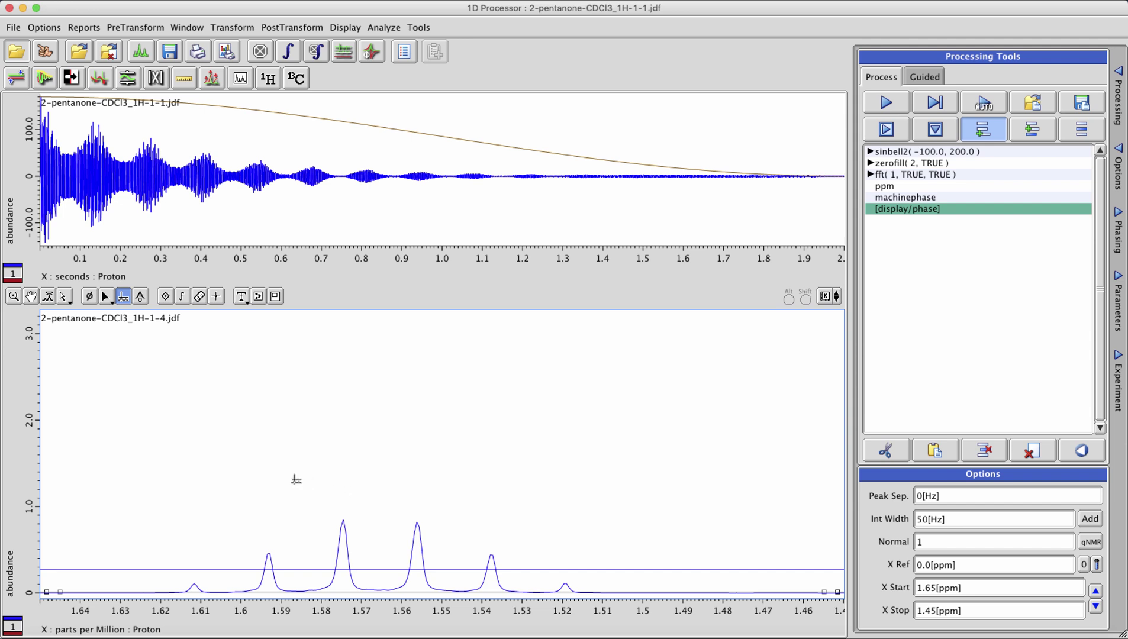
- With the peak-pick tool, label the multiplet peaks at 1.57 and 1.56 ppm
click(168, 299)
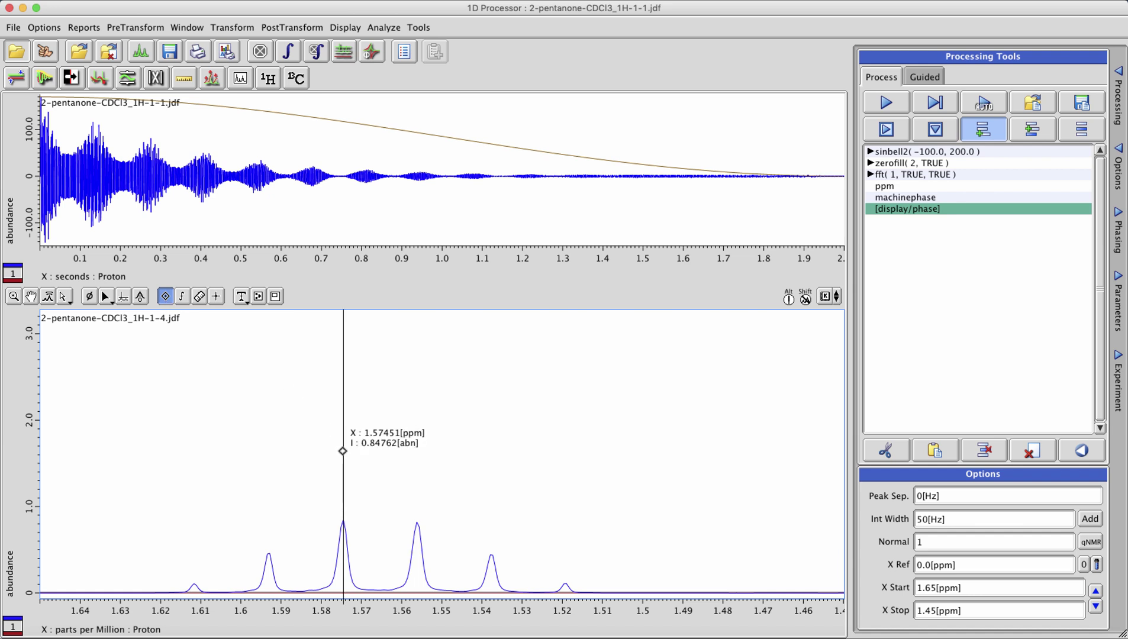
click(342, 452)
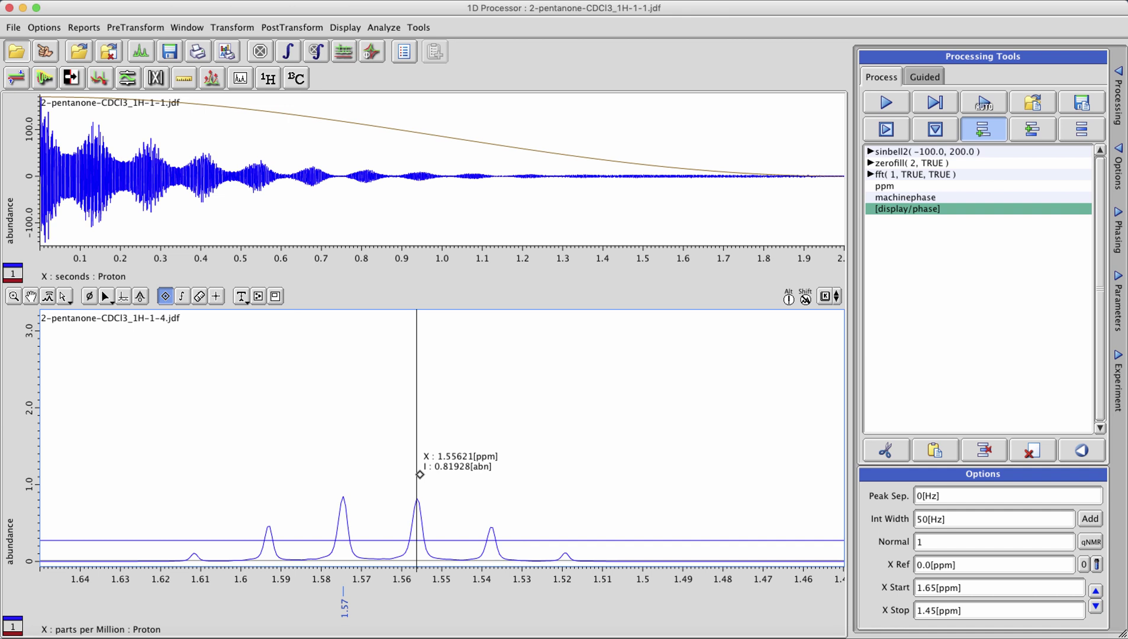
click(420, 475)
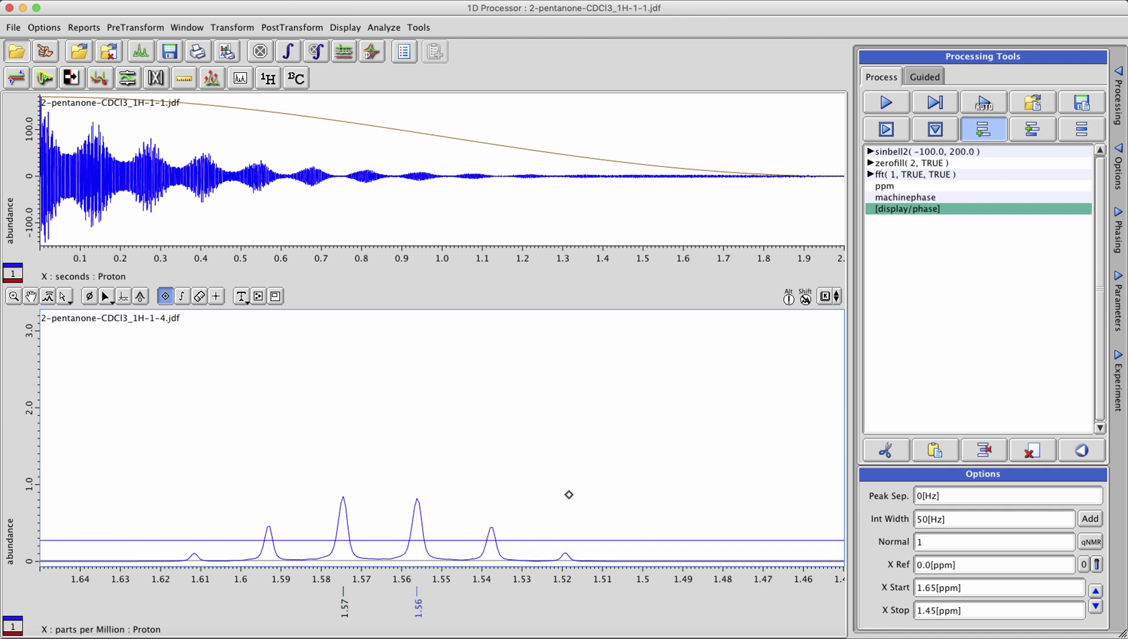
- Dismiss the peak-pick-ignored warning and Alt-pick the below-threshold peak at 1.52 ppm
mouse_move(565, 494)
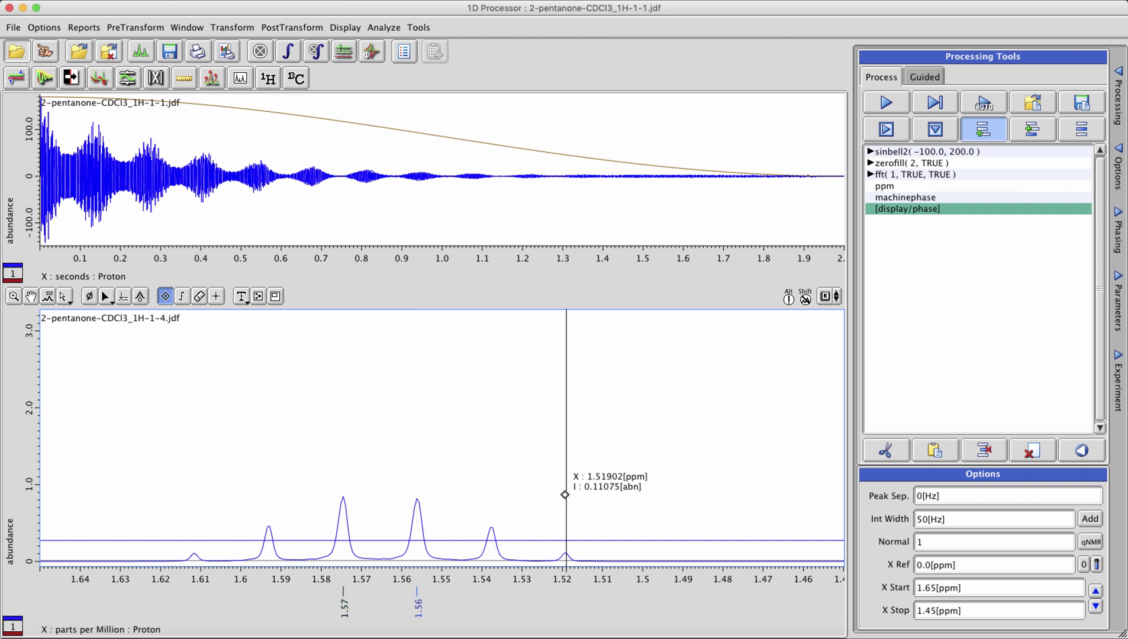
click(565, 494)
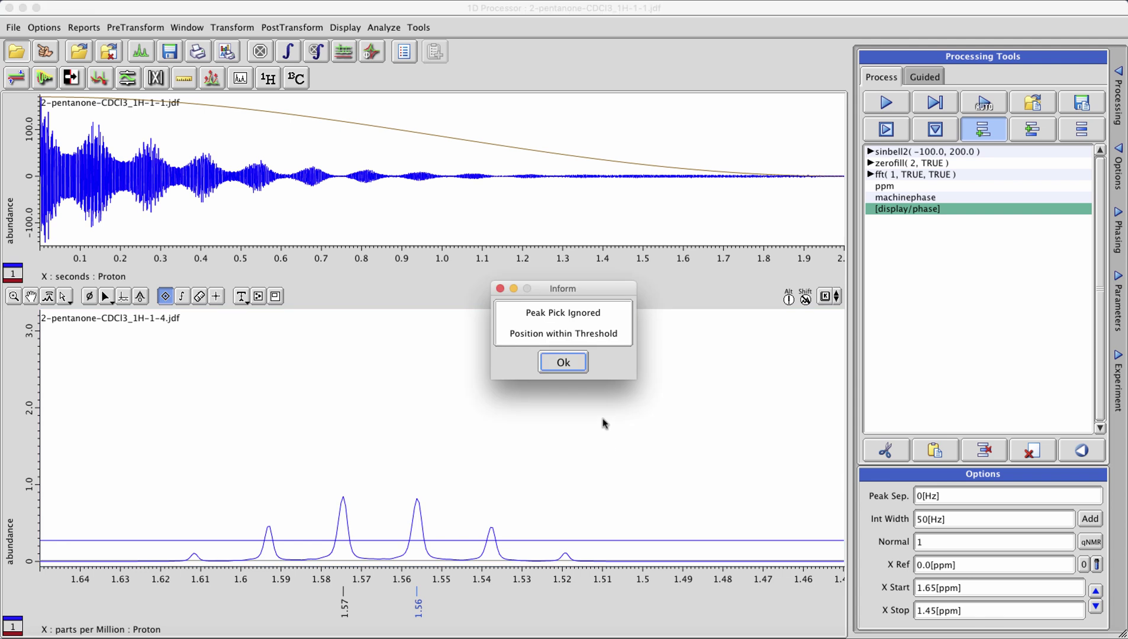
click(567, 365)
click(566, 364)
click(566, 364)
key(alt)
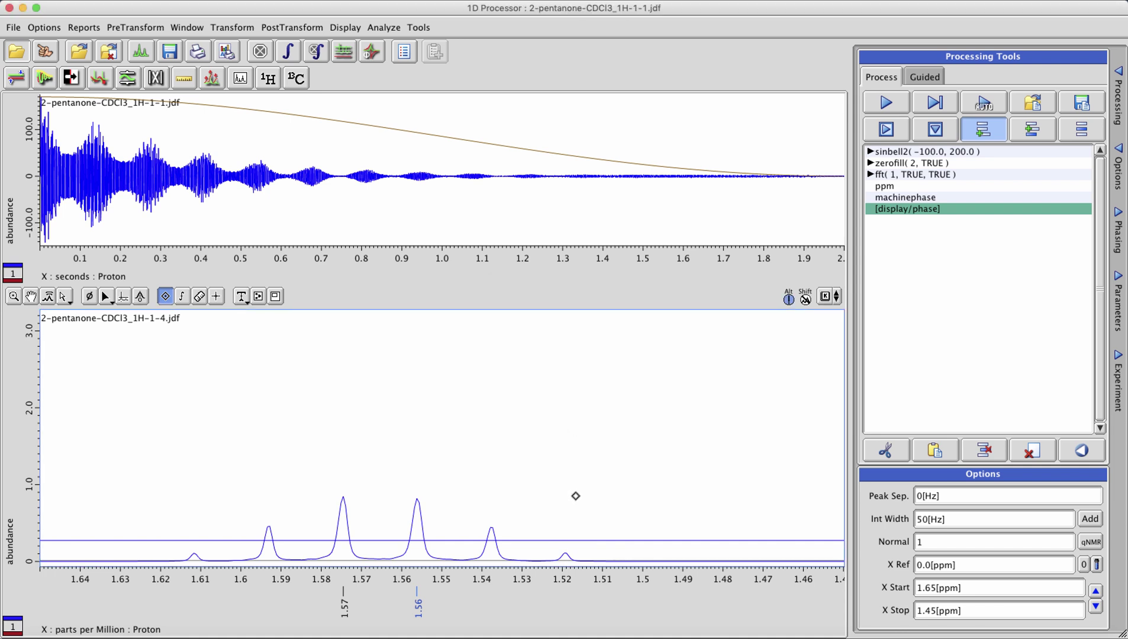
click(563, 493)
- Label the small peak at 1.61 ppm and add a second label at 1.56 ppm
click(189, 496)
drag(408, 477, 412, 478)
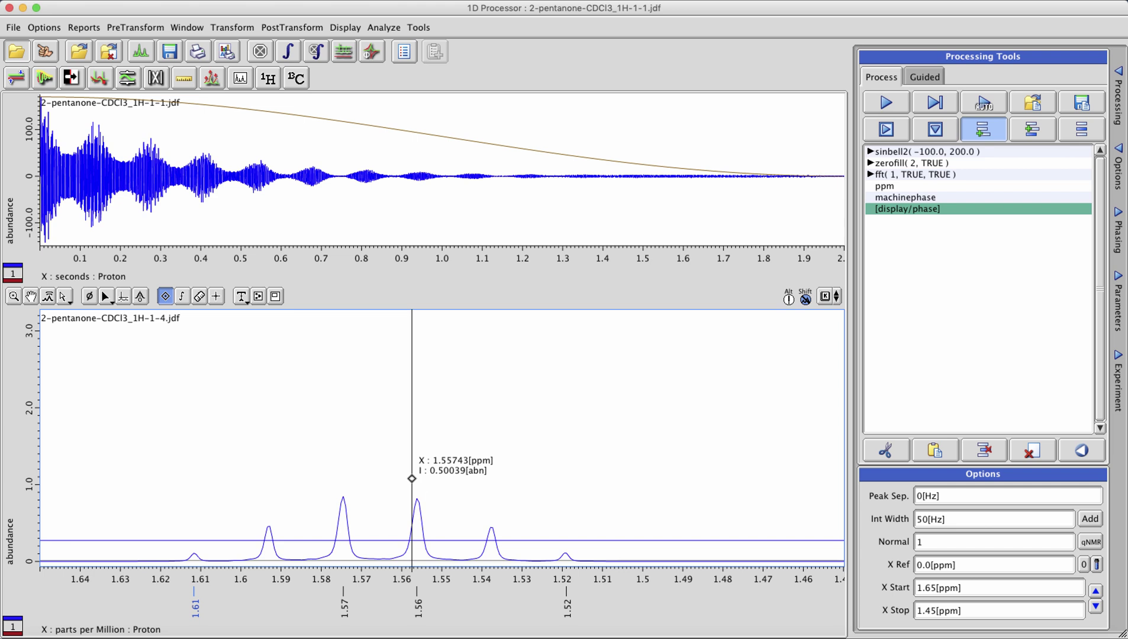
drag(412, 478, 412, 476)
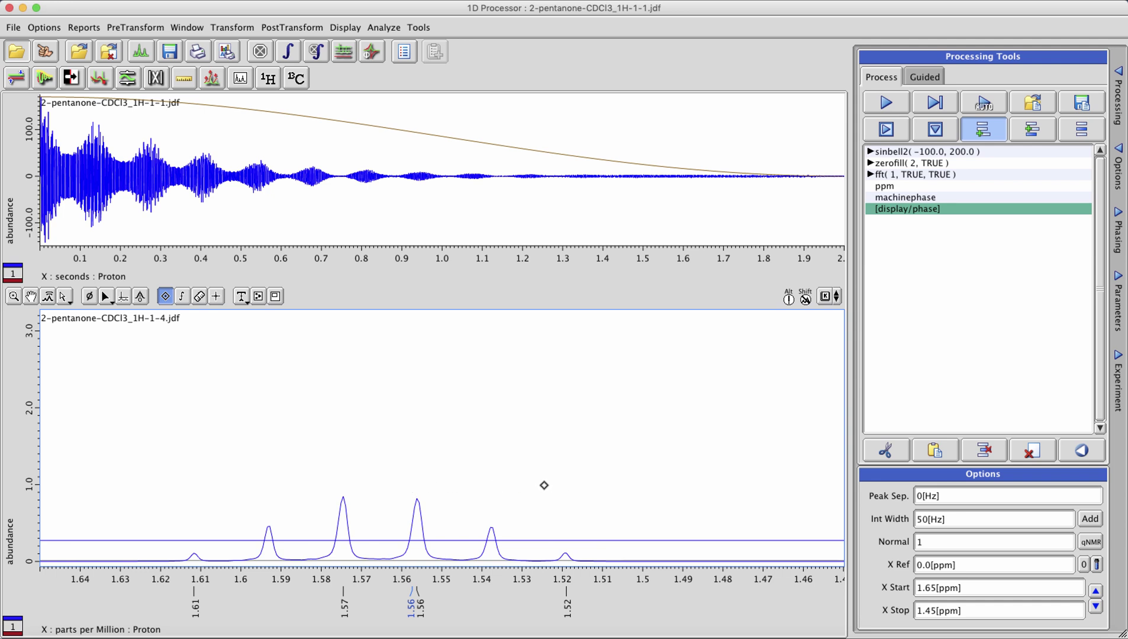
- Alt-pick below-threshold points to add labels at 1.53, 1.50, 1.49 and 1.48 ppm
key(alt)
drag(531, 486, 532, 488)
drag(715, 497, 715, 497)
click(683, 497)
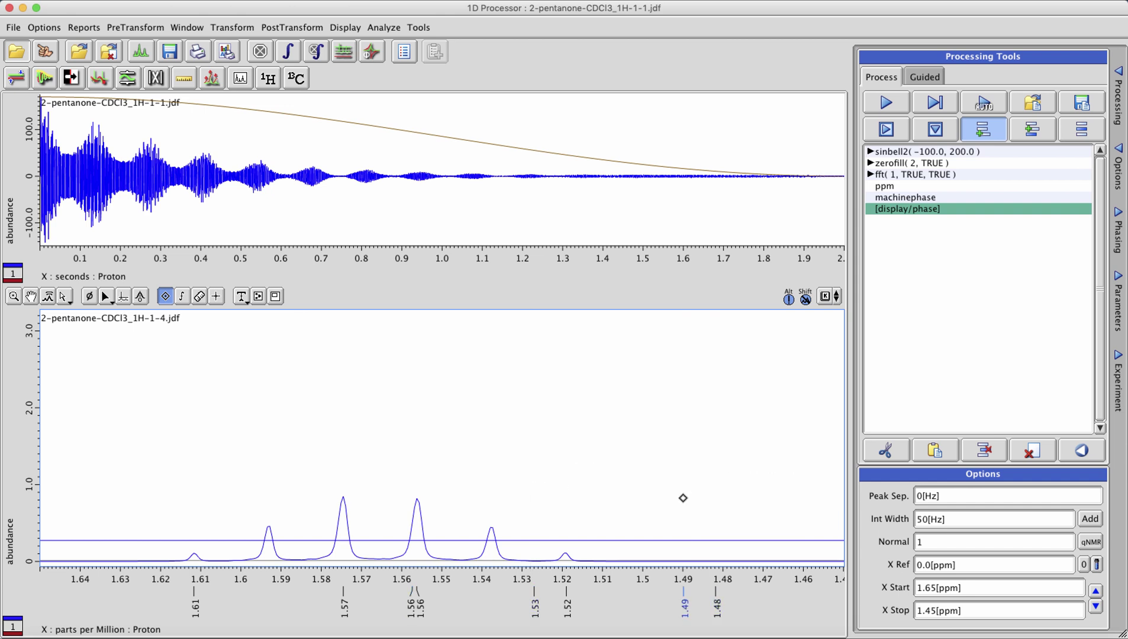
drag(625, 496, 626, 495)
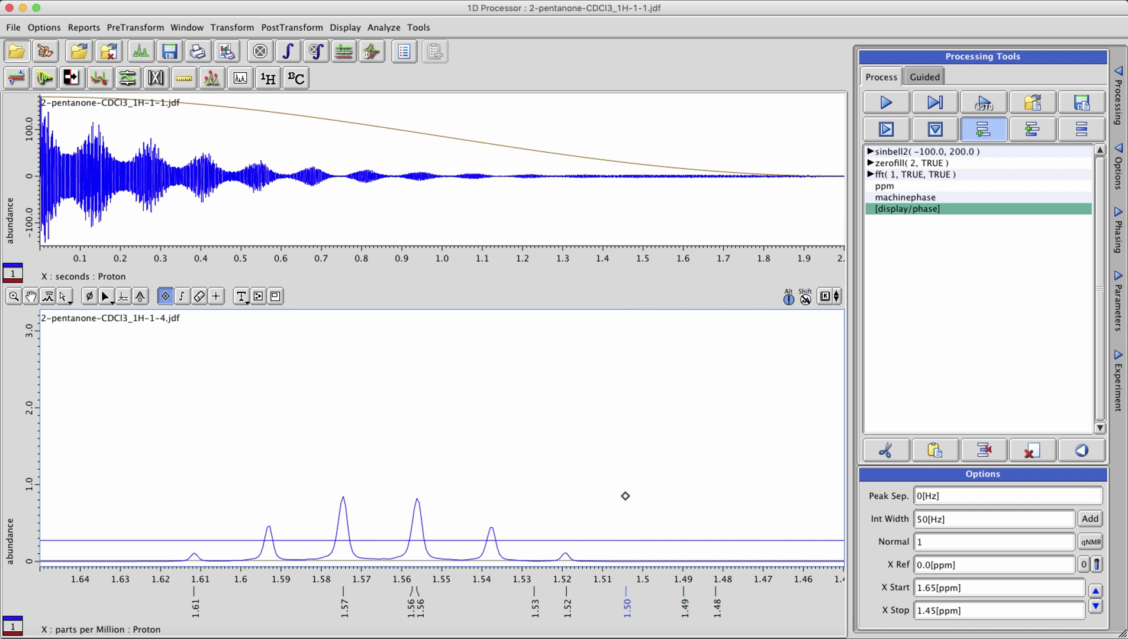